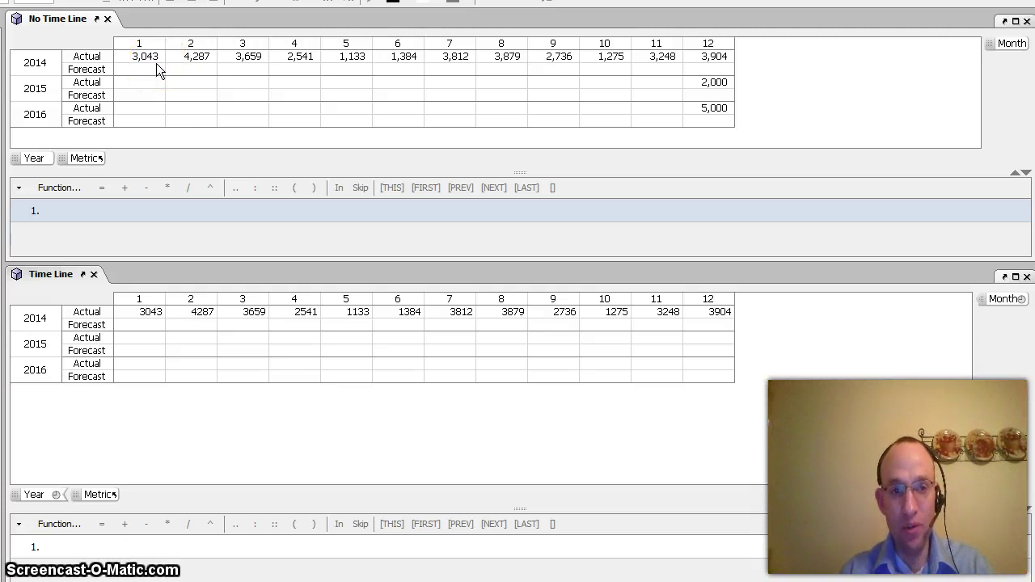
- Add the formula Forecast = Actual:Month[PREV] to the No Time Line matrix
{"action": "left_click", "coordinate": [89, 71]}
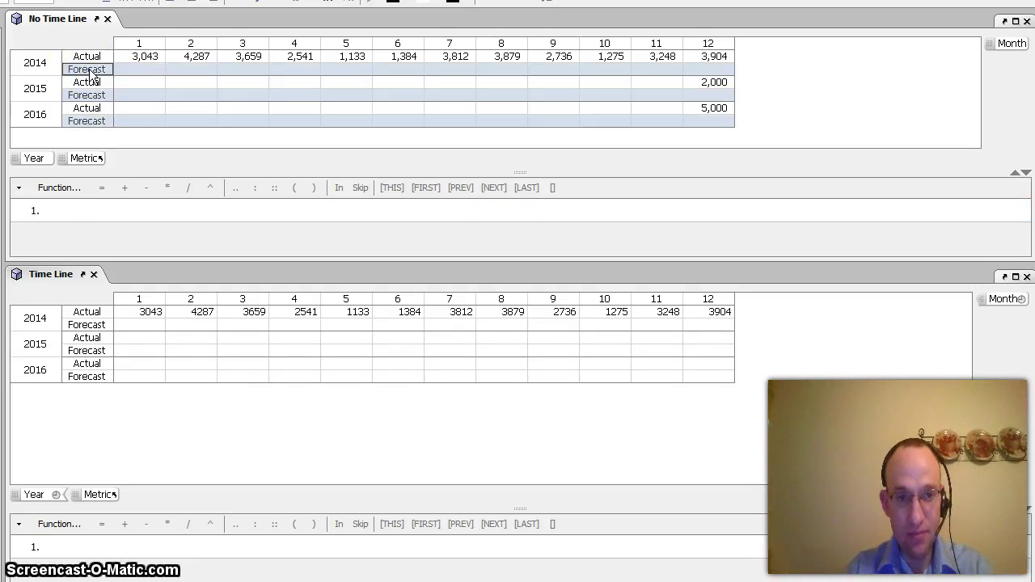
{"action": "key", "text": "equal"}
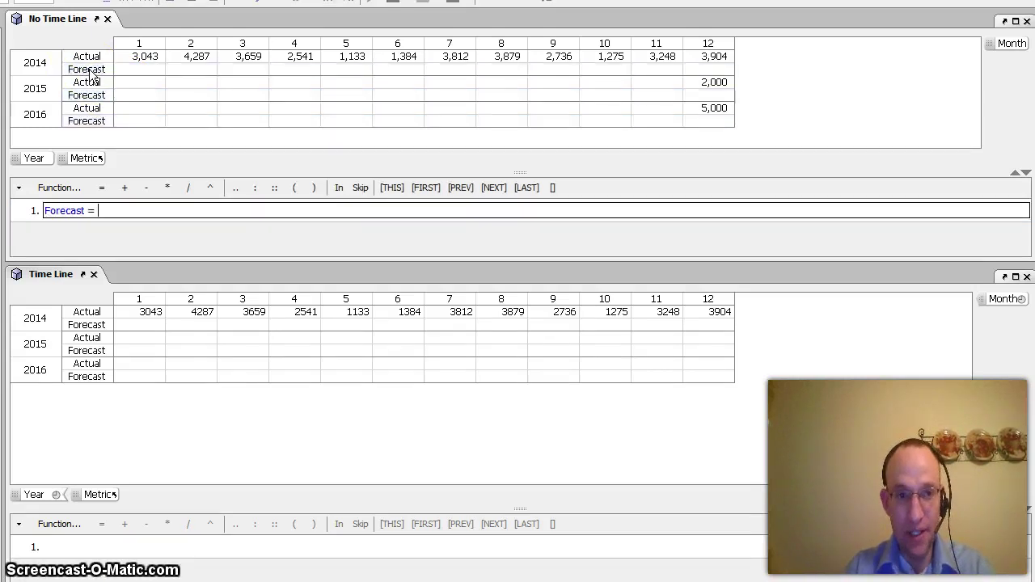
{"action": "type", "text": "mo"}
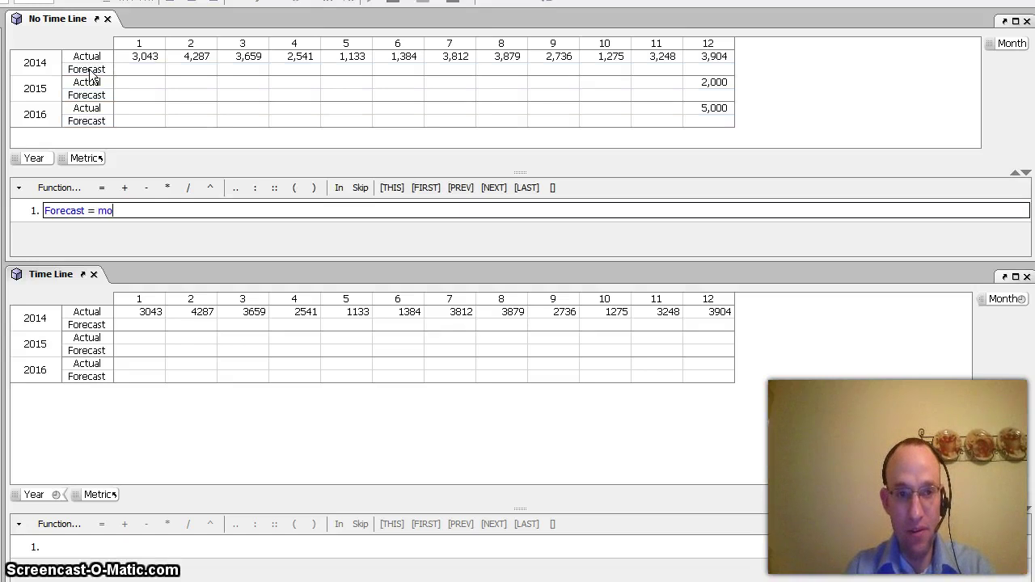
{"action": "type", "text": "n"}
{"action": "key", "text": "BackSpace"}
{"action": "key", "text": "BackSpace"}
{"action": "key", "text": "BackSpace"}
{"action": "type", "text": "Ac"}
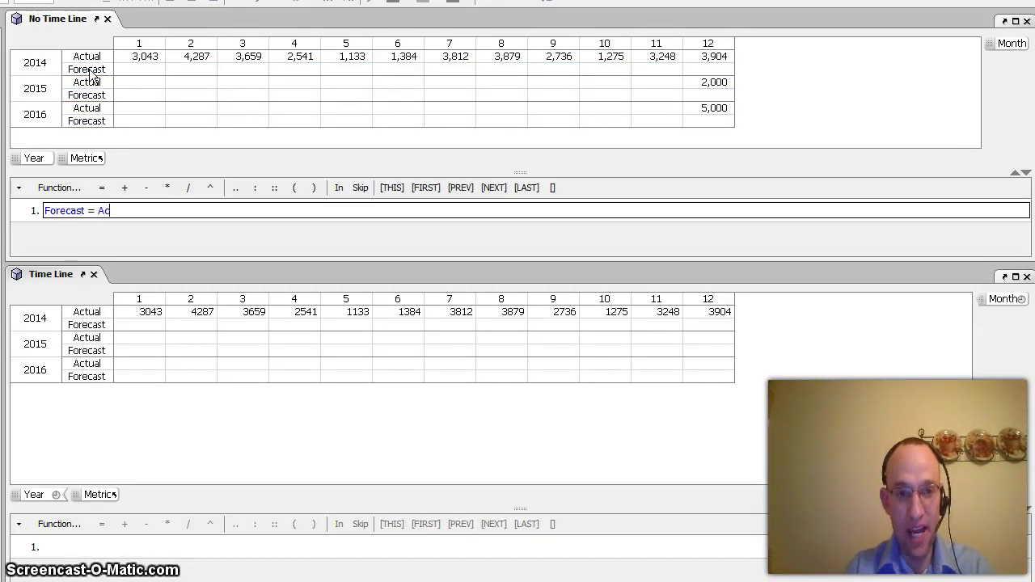
{"action": "type", "text": "tual"}
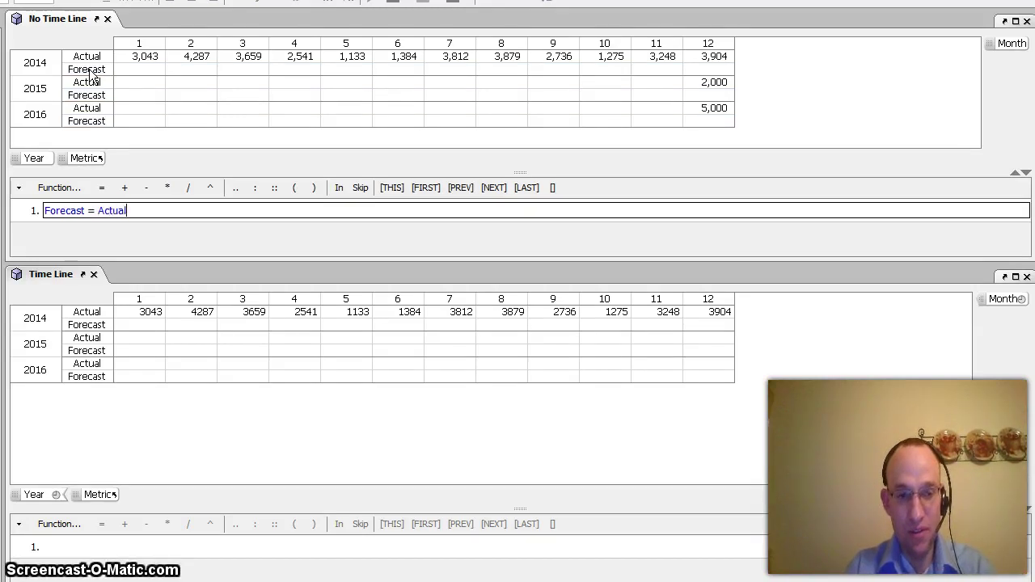
{"action": "type", "text": ":mont[P"}
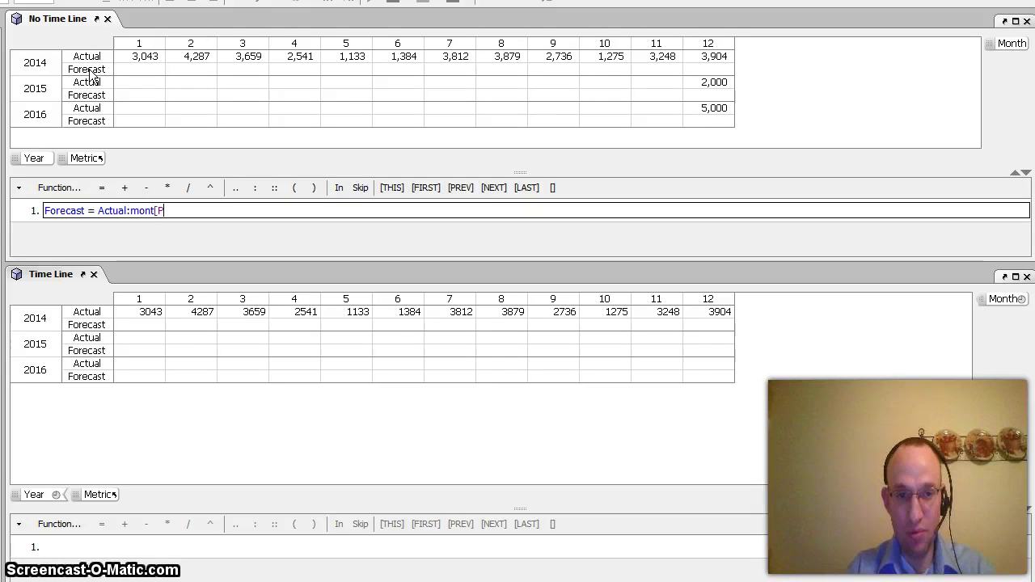
{"action": "type", "text": "REV]"}
{"action": "key", "text": "BackSpace"}
{"action": "key", "text": "BackSpace"}
{"action": "key", "text": "BackSpace"}
{"action": "key", "text": "BackSpace"}
{"action": "key", "text": "BackSpace"}
{"action": "key", "text": "BackSpace"}
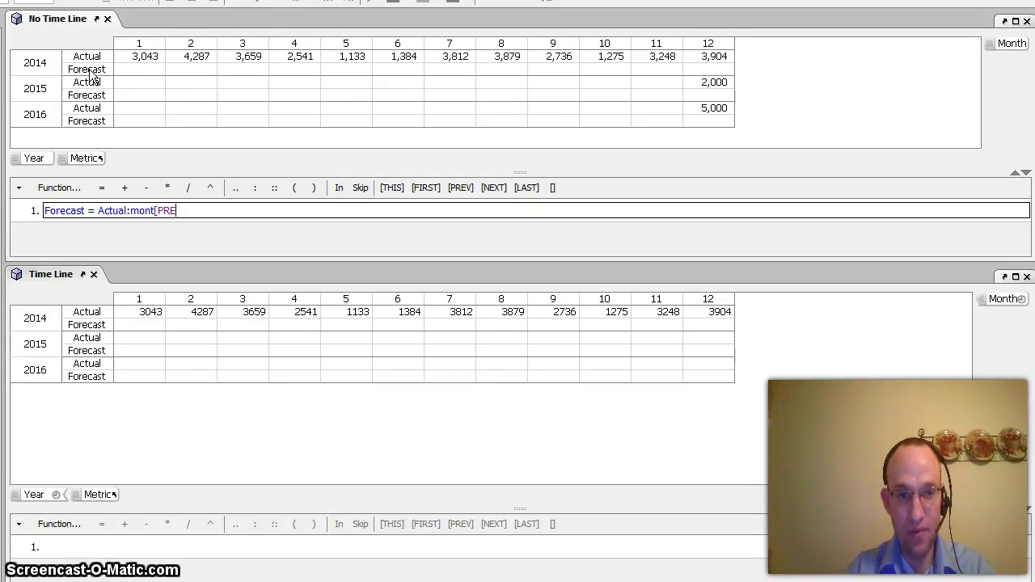
{"action": "type", "text": "h"}
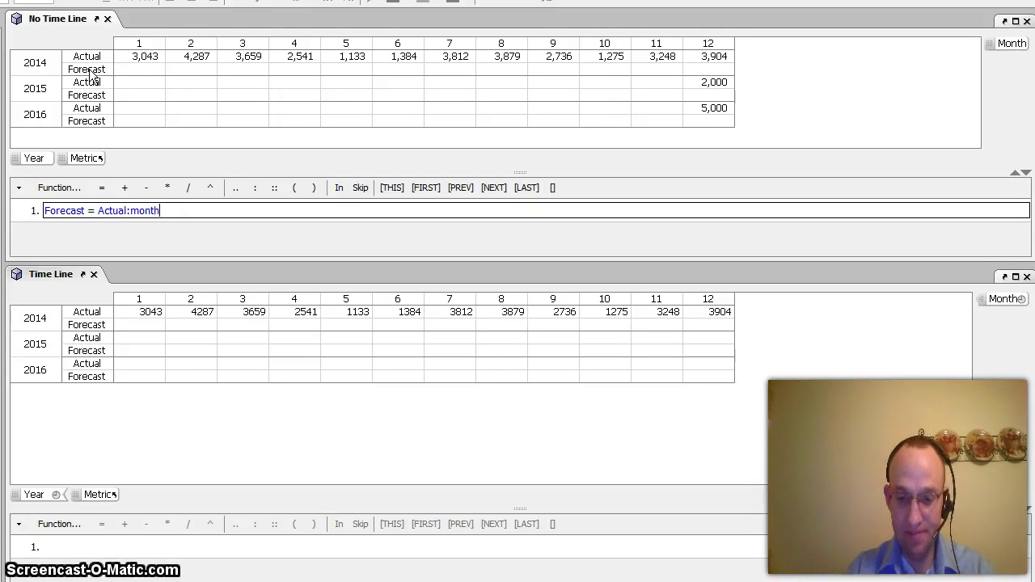
{"action": "type", "text": "["}
{"action": "key", "text": "BackSpace"}
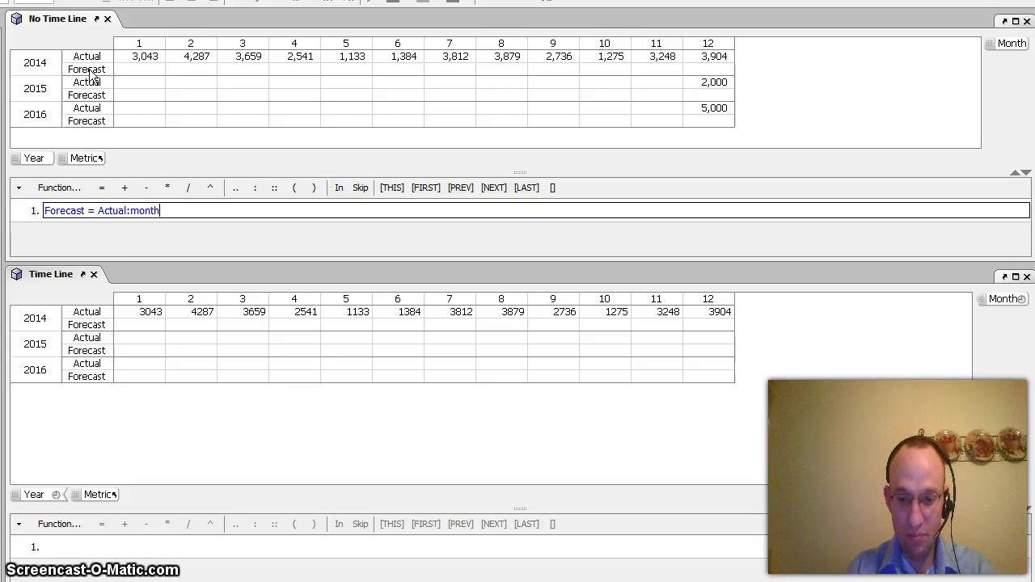
{"action": "type", "text": "[PR"}
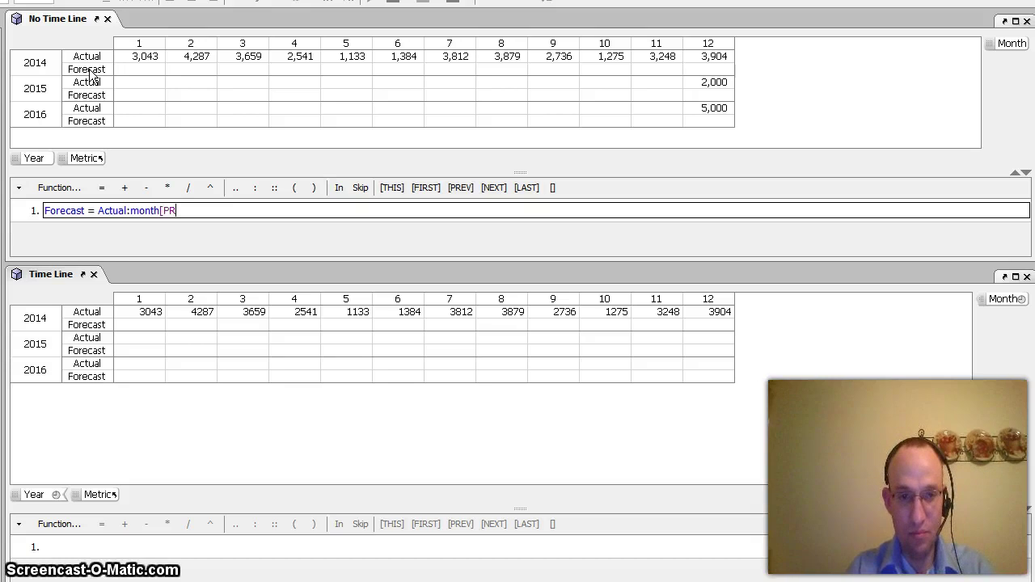
{"action": "type", "text": "EV]"}
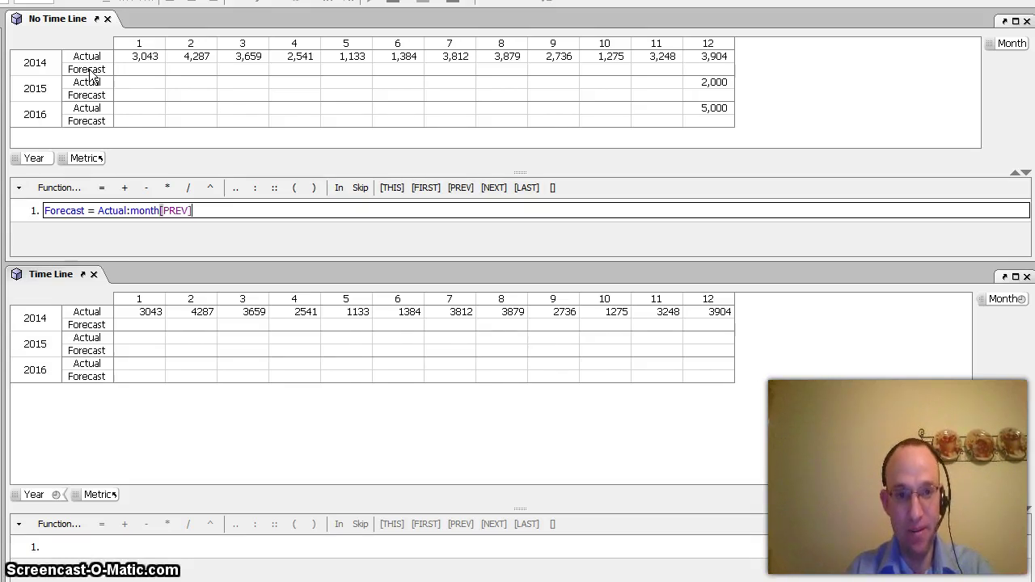
{"action": "key", "text": "Return"}
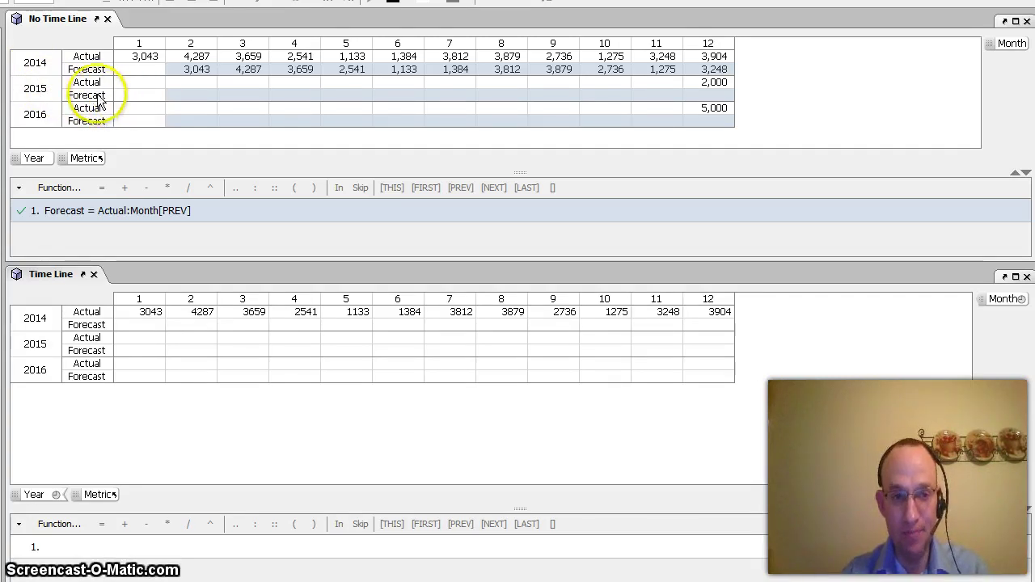
{"action": "left_click", "coordinate": [89, 95]}
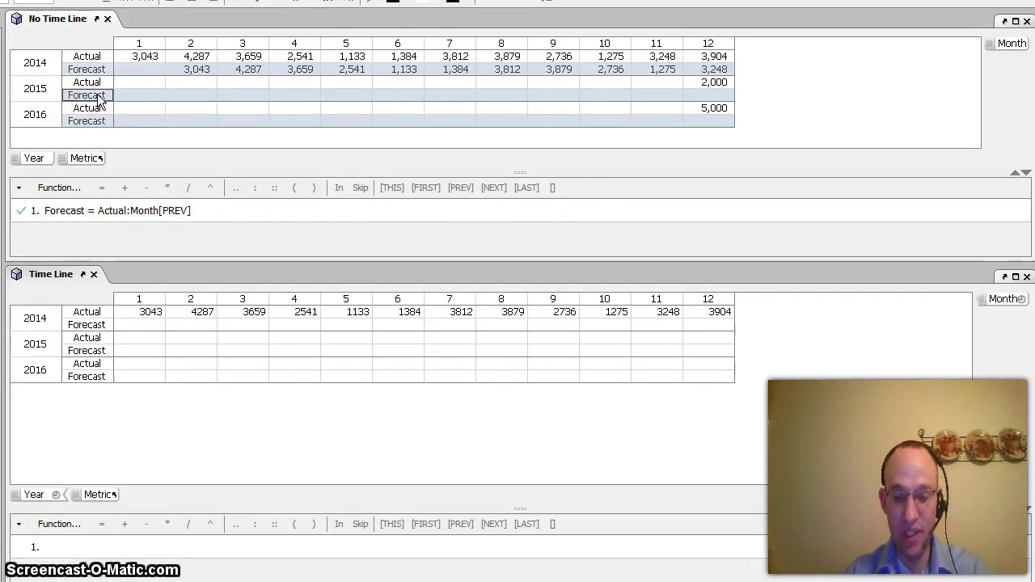
{"action": "key", "text": "equal"}
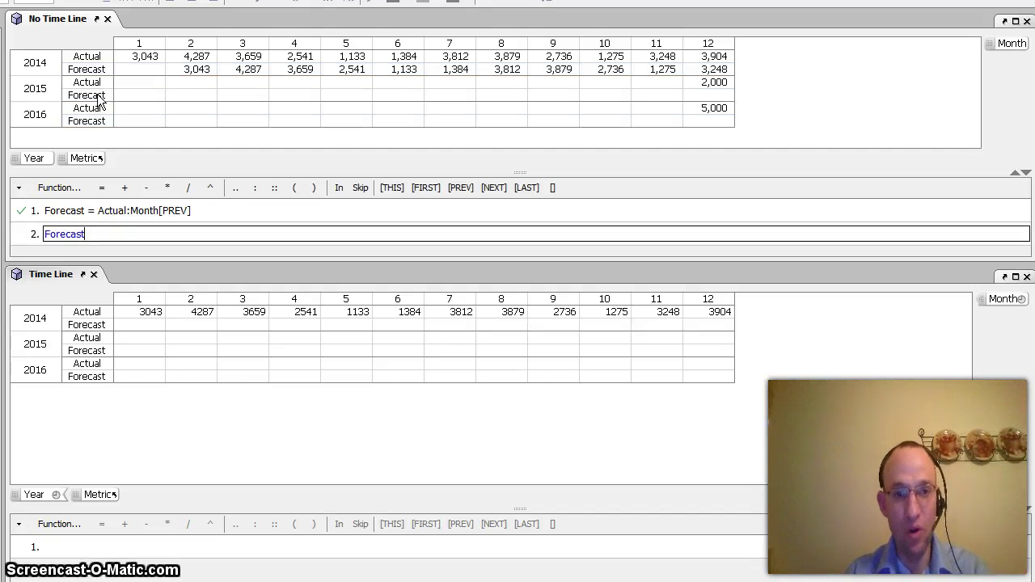
{"action": "key", "text": "Escape"}
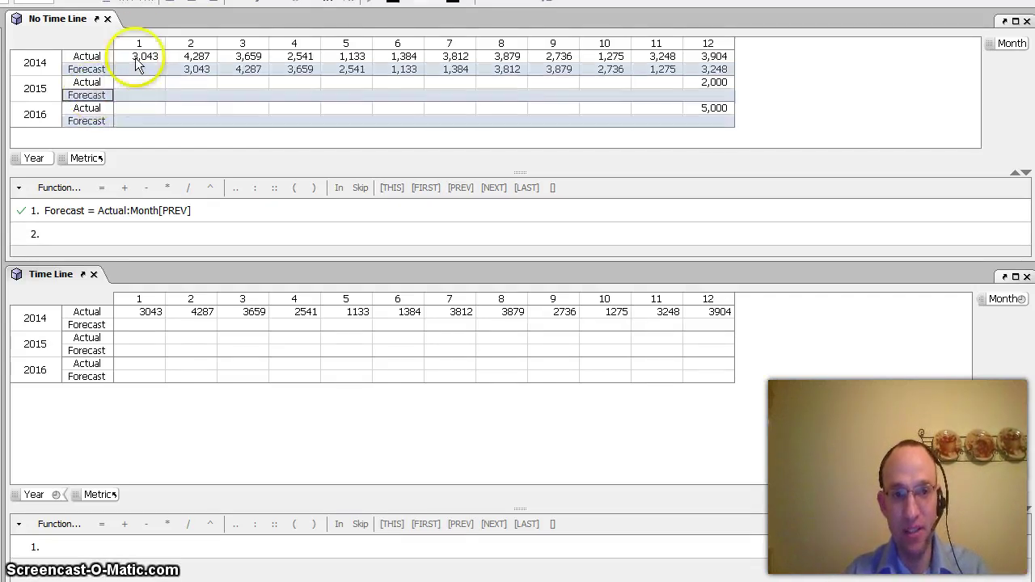
- Add a second formula to the No Time Line matrix for month 1: '1':Forecast = Actual:Year[PREV]:Month[LAST]
{"action": "left_click", "coordinate": [139, 43]}
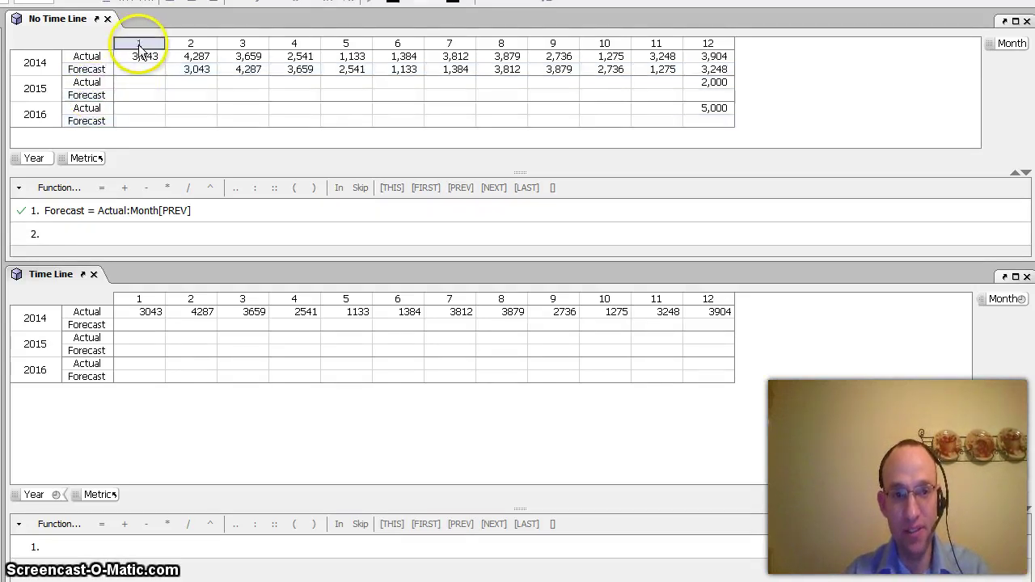
{"action": "left_click", "coordinate": [94, 97]}
{"action": "key", "text": "equal"}
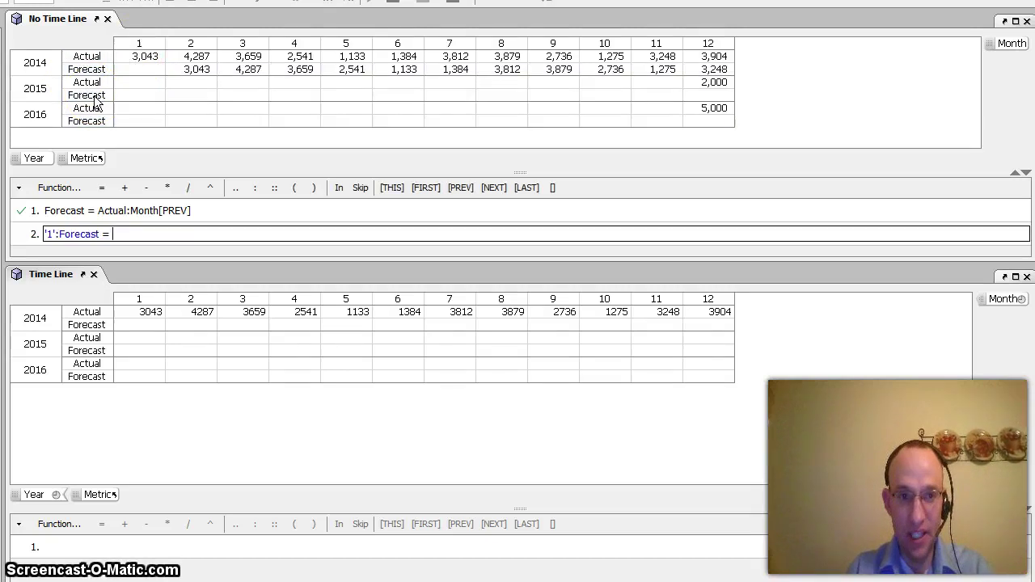
{"action": "type", "text": "actual"}
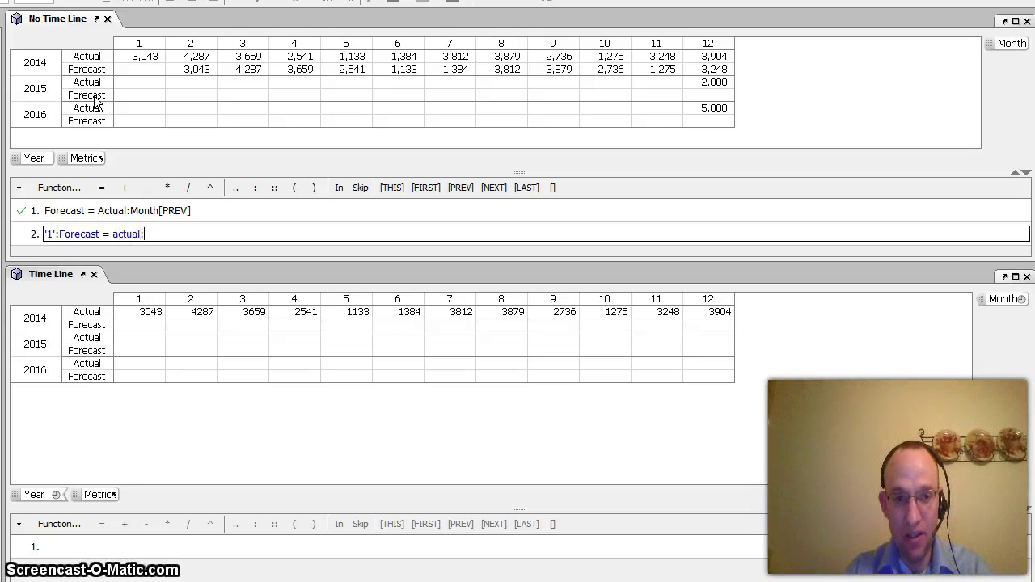
{"action": "type", "text": ":Year"}
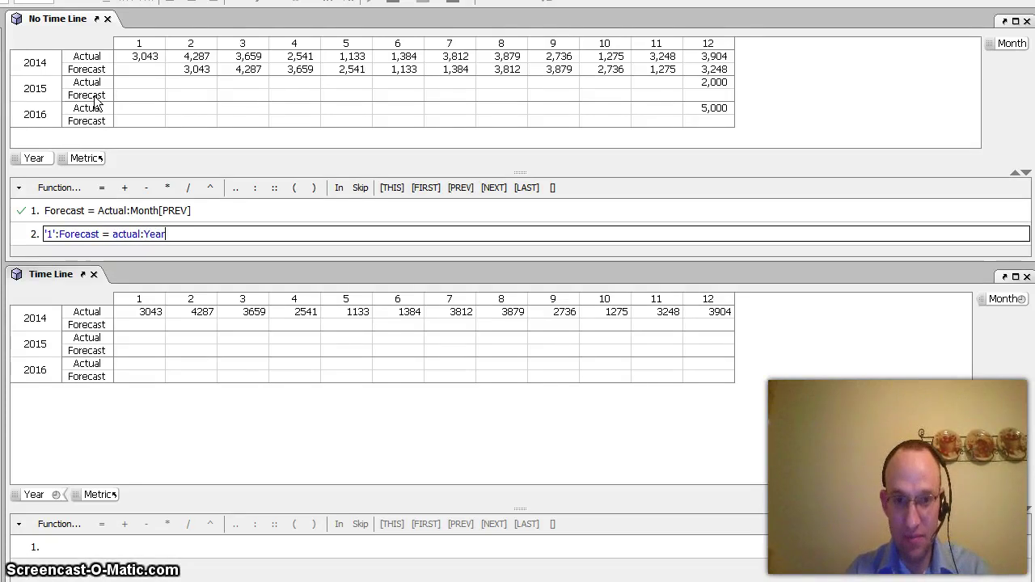
{"action": "type", "text": "[PREV"}
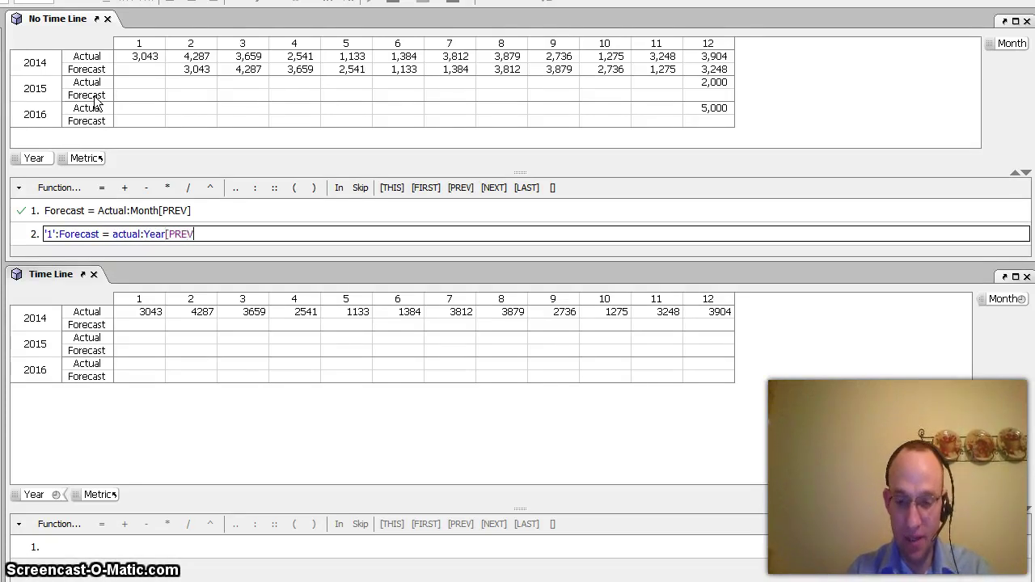
{"action": "type", "text": "]"}
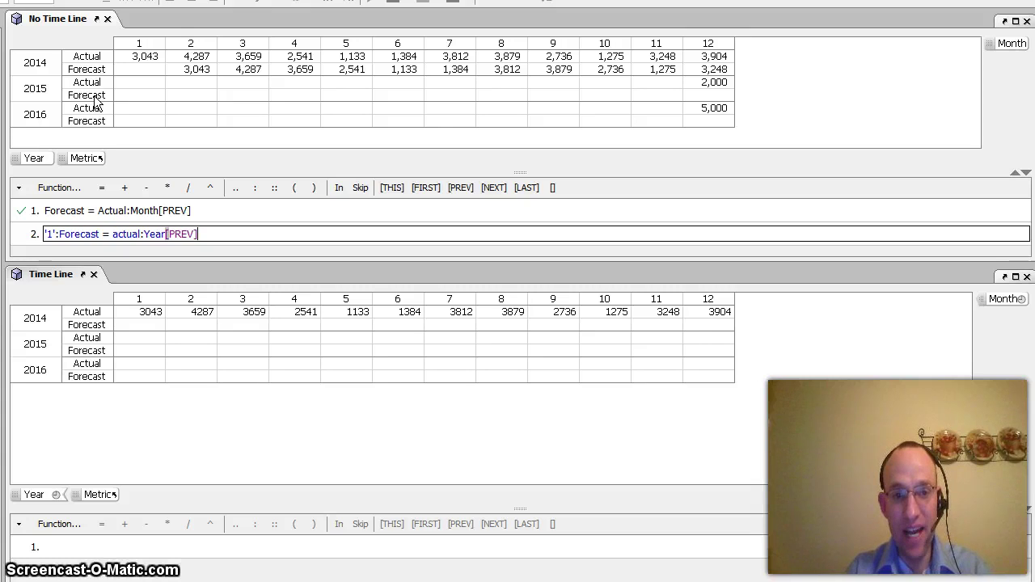
{"action": "type", "text": ":Month"}
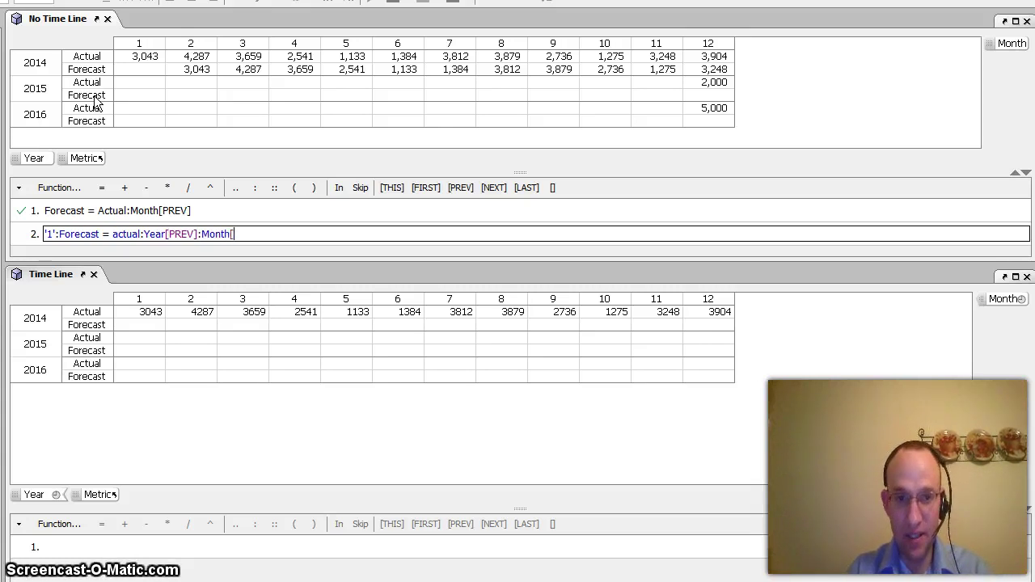
{"action": "type", "text": "[LS"}
{"action": "key", "text": "BackSpace"}
{"action": "type", "text": "AST"}
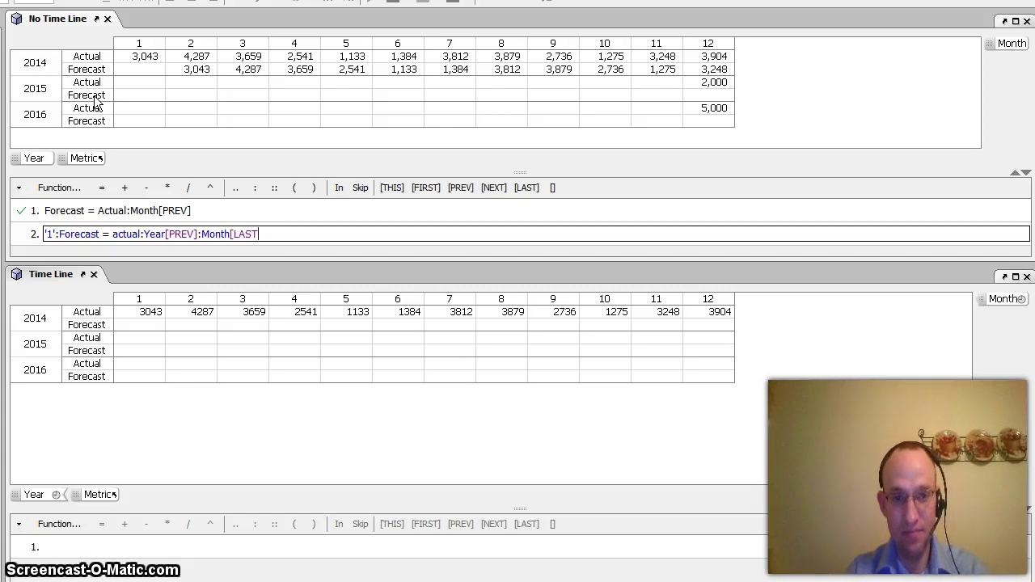
{"action": "type", "text": "]"}
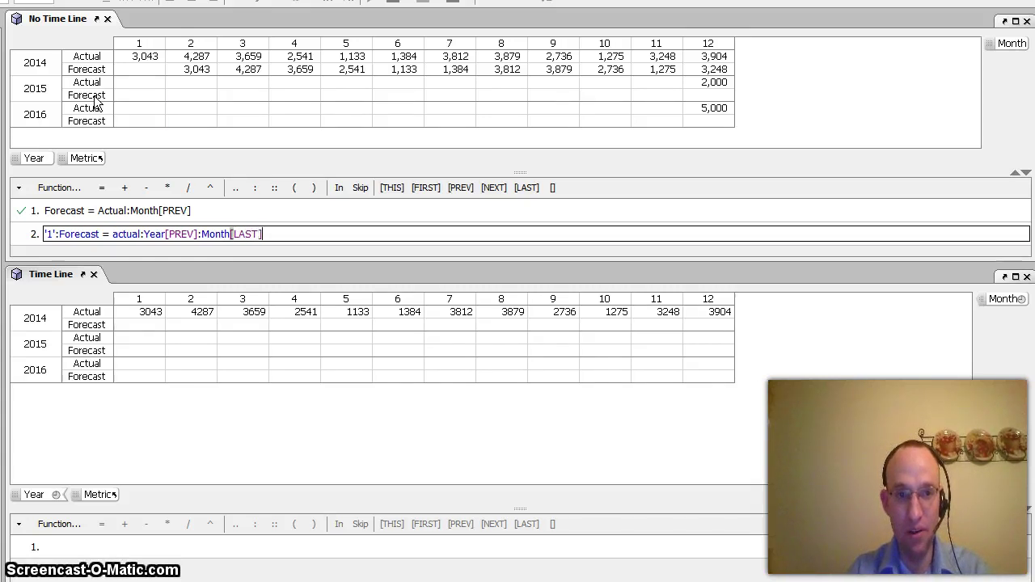
{"action": "key", "text": "Return"}
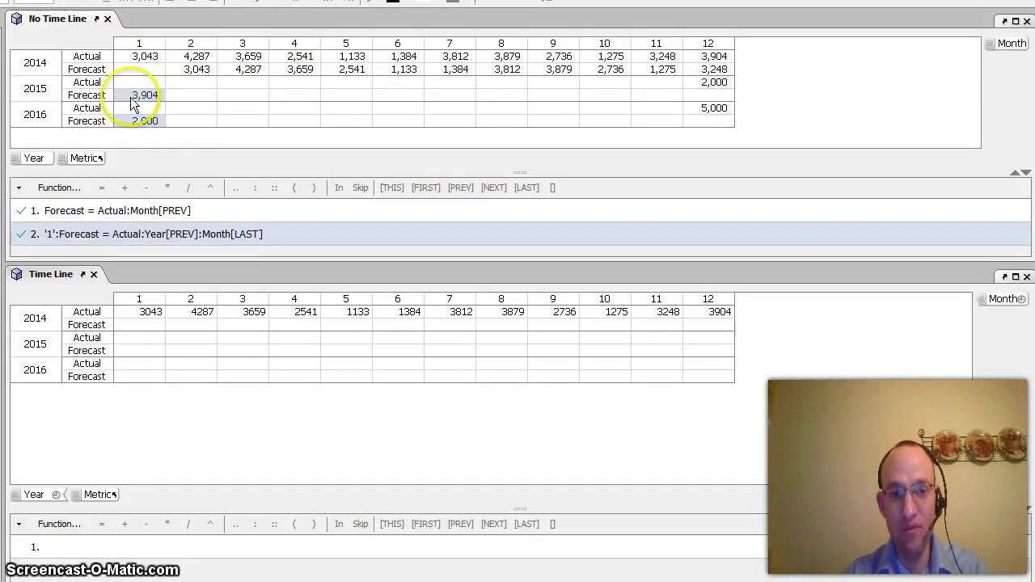
- Set the 2015 month 12 Actual value in the No Time Line matrix to 3000
{"action": "left_click", "coordinate": [692, 86]}
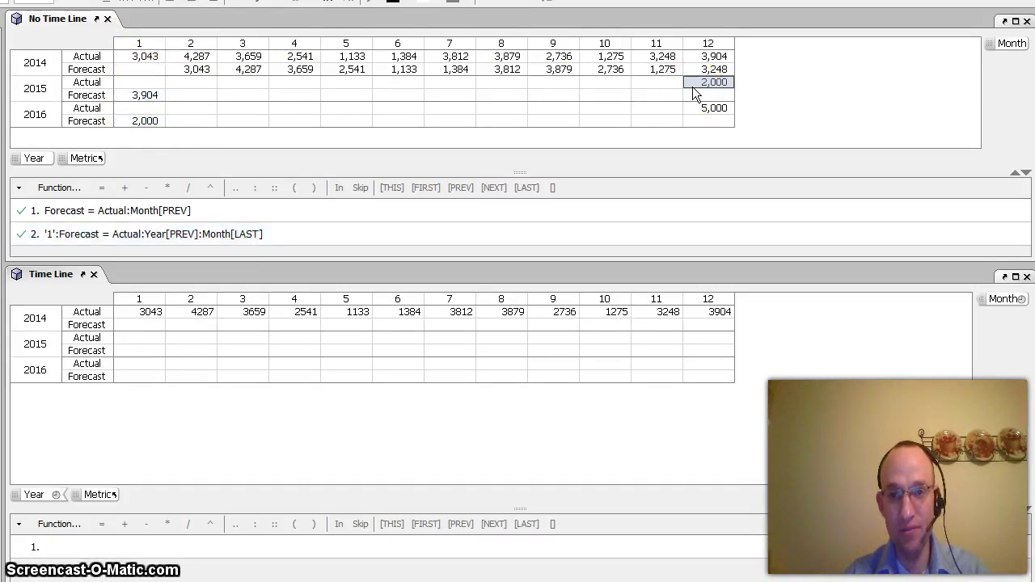
{"action": "type", "text": "30"}
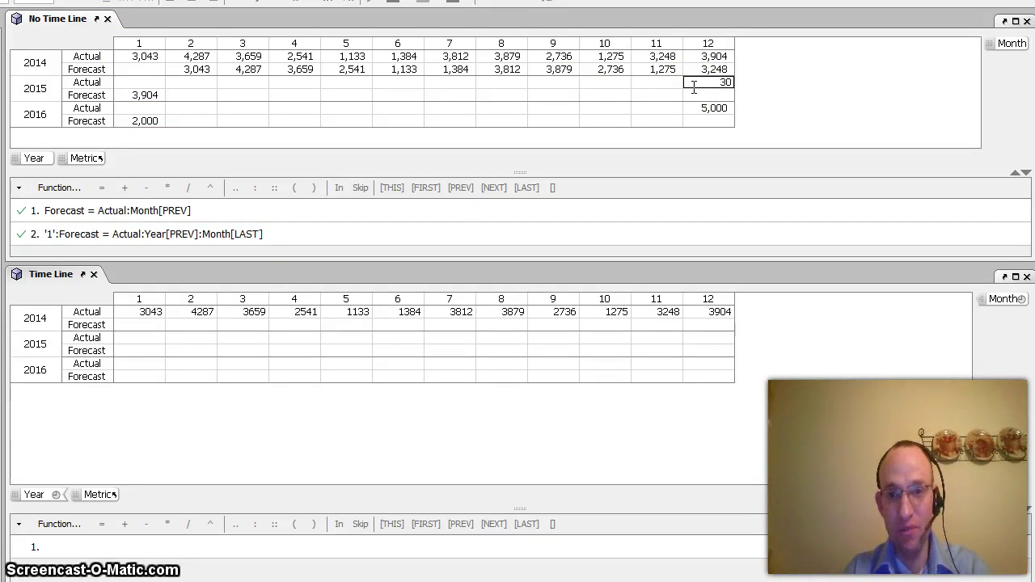
{"action": "type", "text": "00"}
{"action": "key", "text": "Return"}
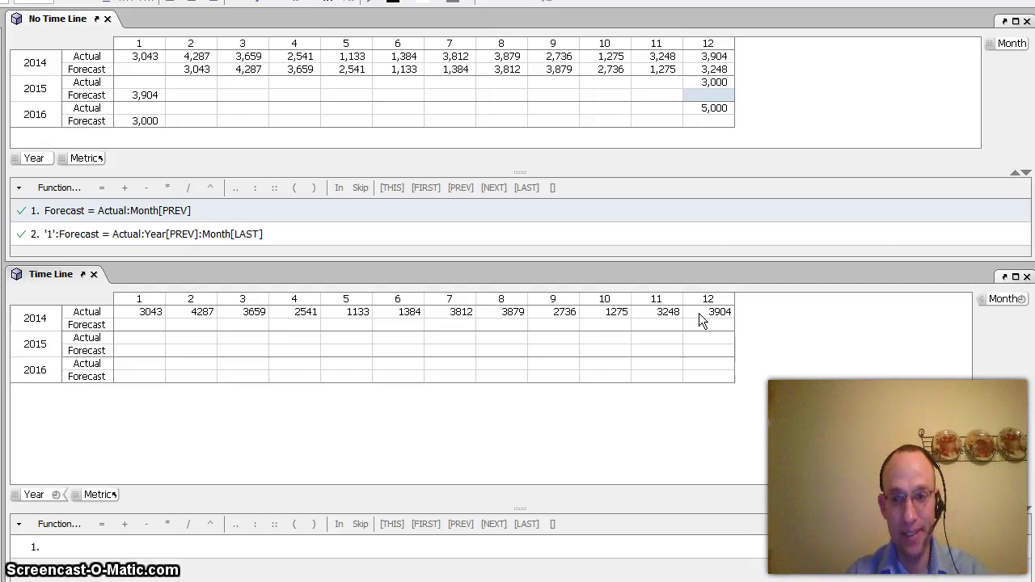
- Add the formula Forecast = Actual:Month[PREV] to the Time Line matrix
{"action": "left_click", "coordinate": [102, 325]}
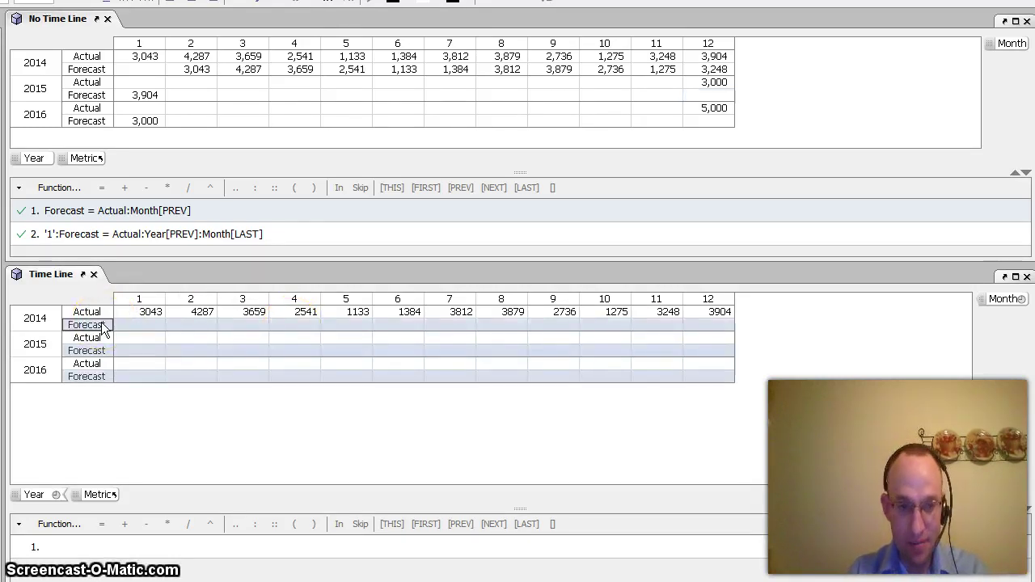
{"action": "type", "text": "= actual:month[PREV"}
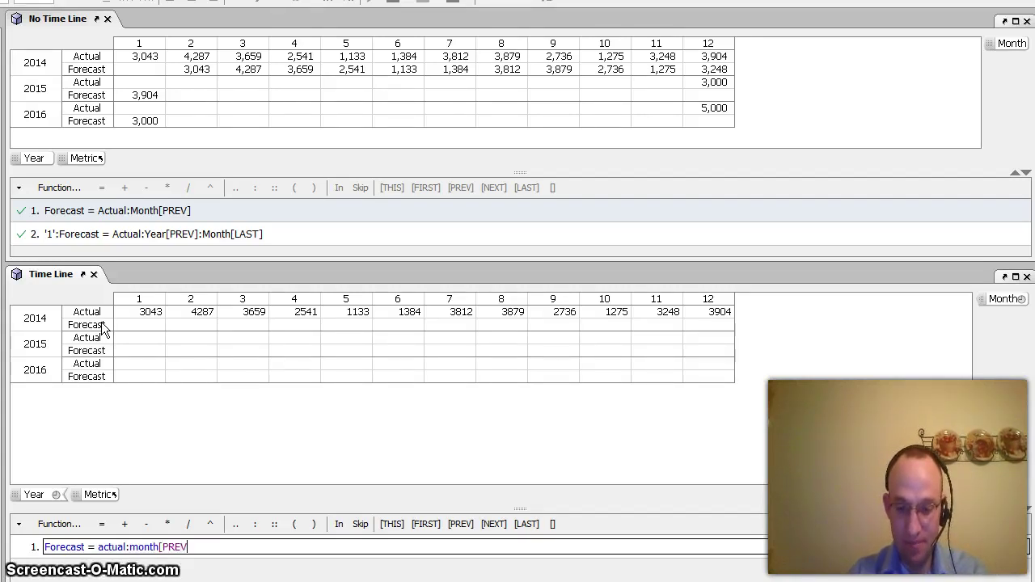
{"action": "key", "text": "Return"}
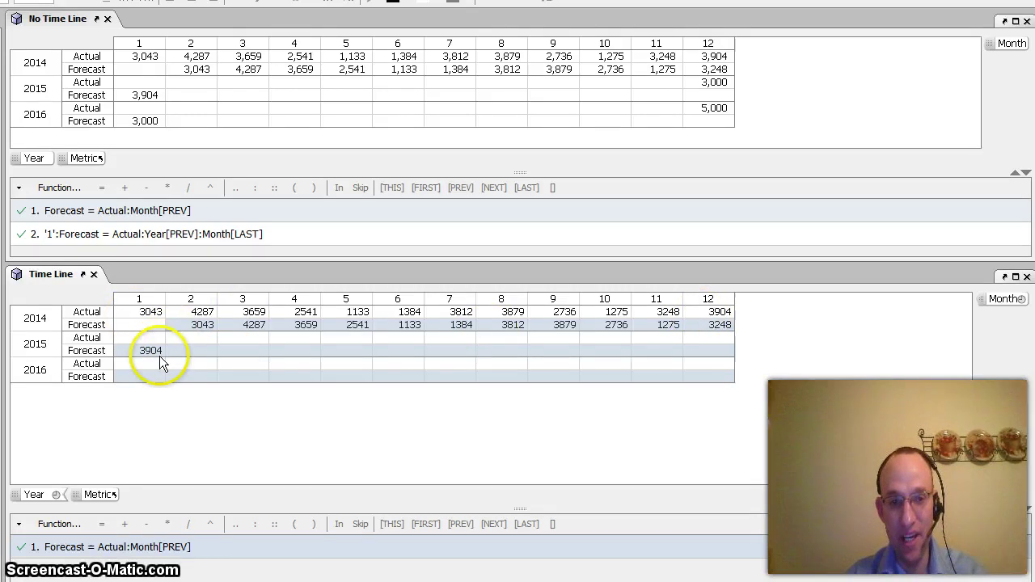
- Enter 4500 as the 2015 month 12 Actual value in the Time Line matrix
{"action": "left_click", "coordinate": [711, 338]}
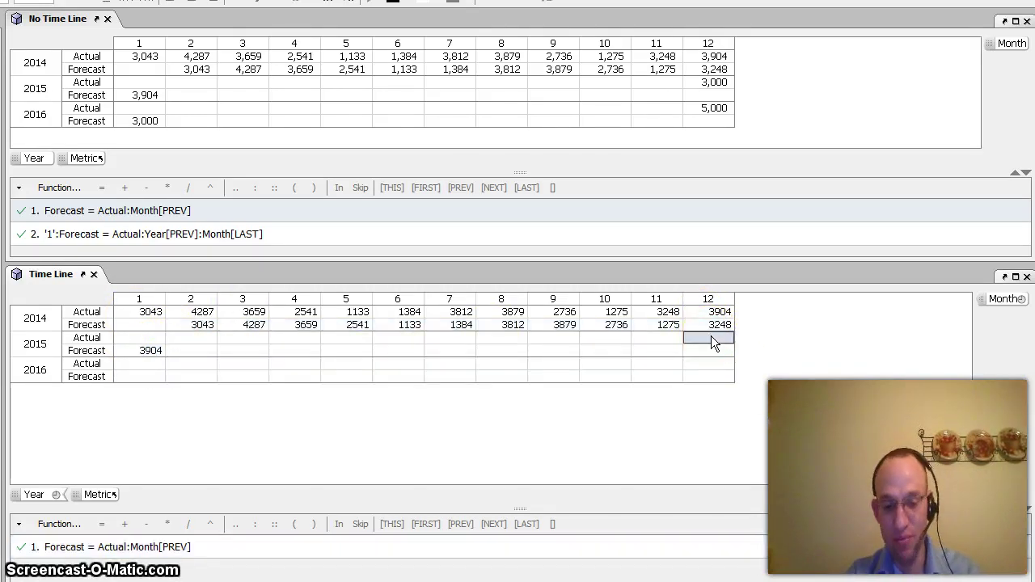
{"action": "type", "text": "4500"}
{"action": "key", "text": "Return"}
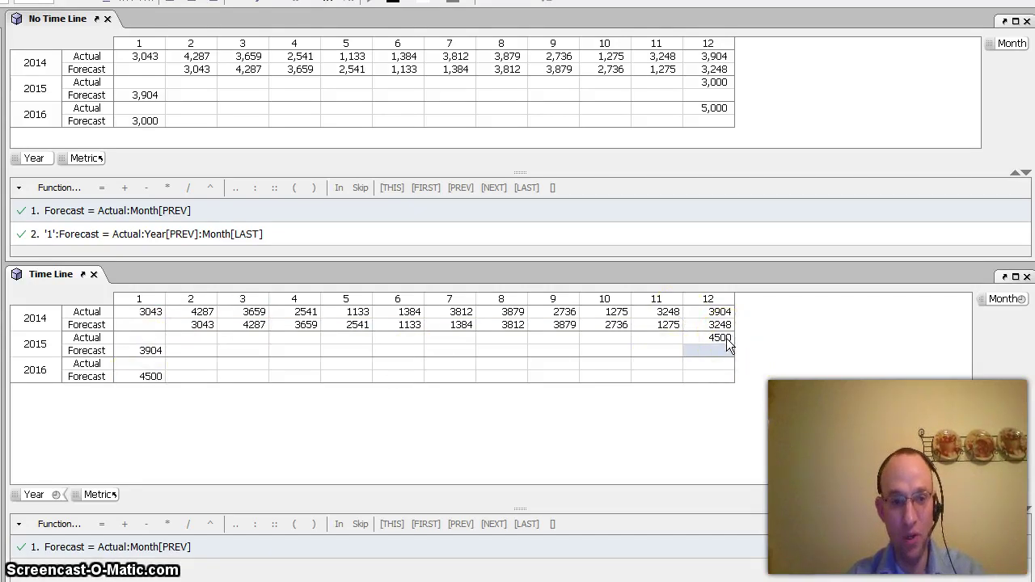
{"action": "left_click", "coordinate": [150, 378]}
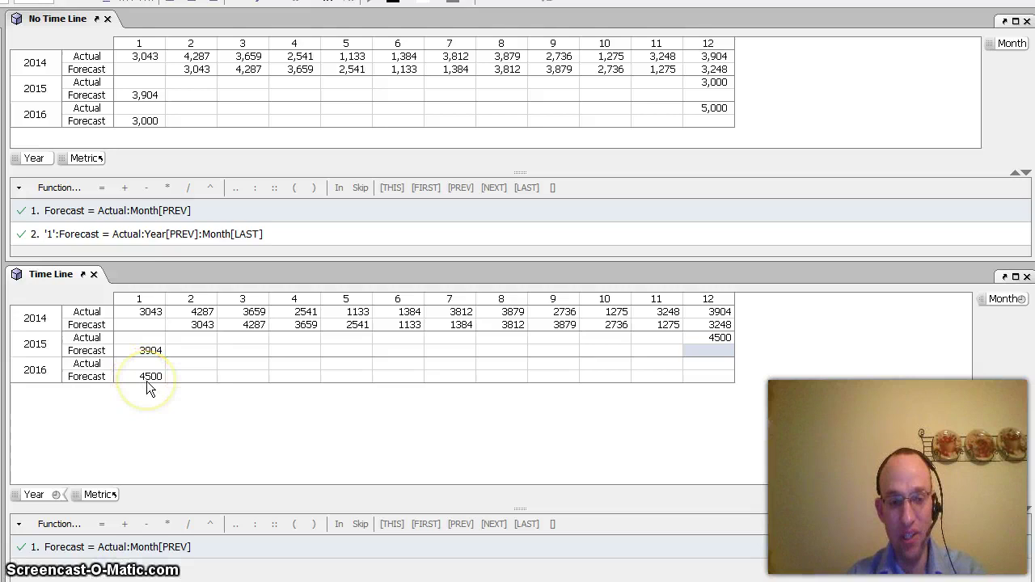